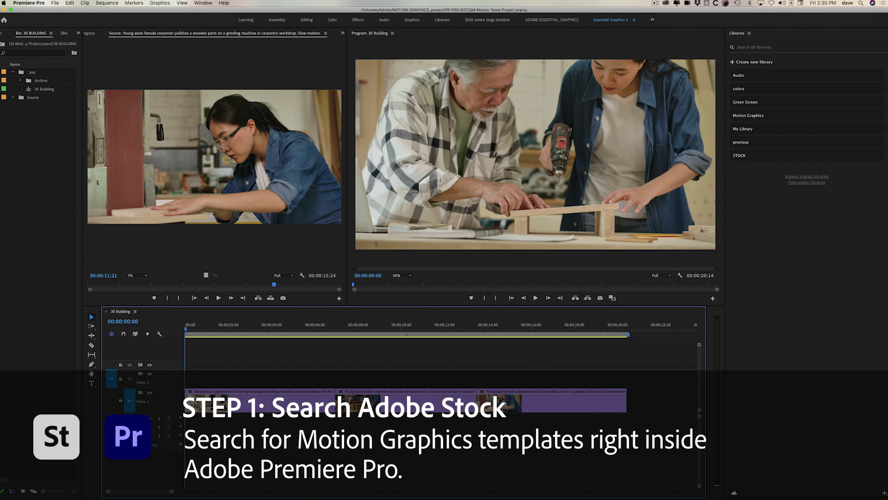
Show the Essential Graphics template browser and search Adobe Stock for "arrow"
{"action": "left_click", "coordinate": [203, 3]}
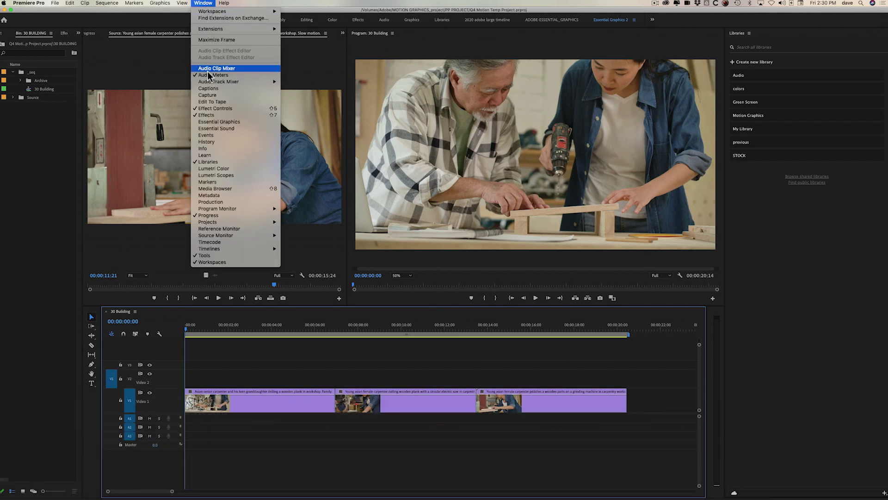
{"action": "left_click", "coordinate": [214, 122]}
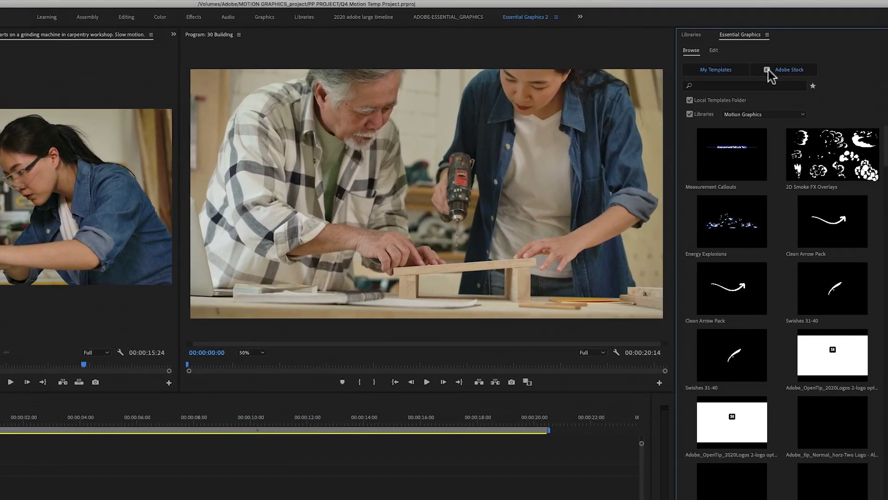
{"action": "left_click", "coordinate": [794, 60]}
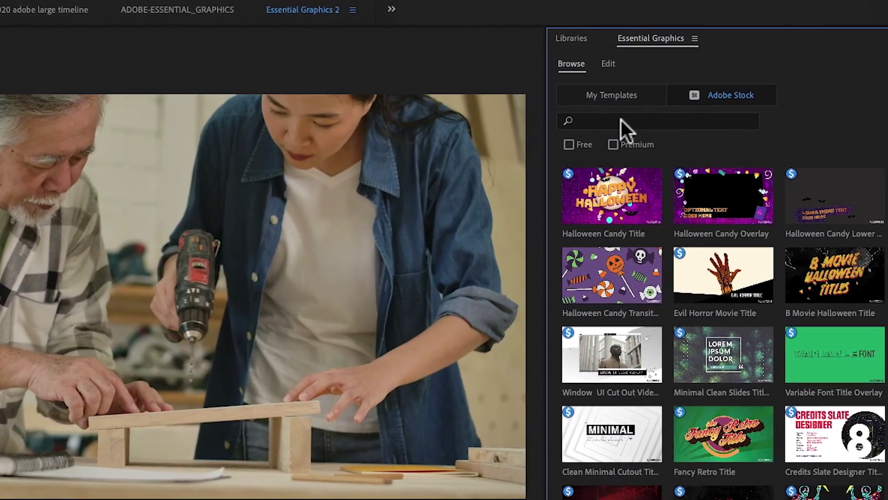
{"action": "left_click", "coordinate": [691, 96]}
{"action": "type", "text": "arrow"}
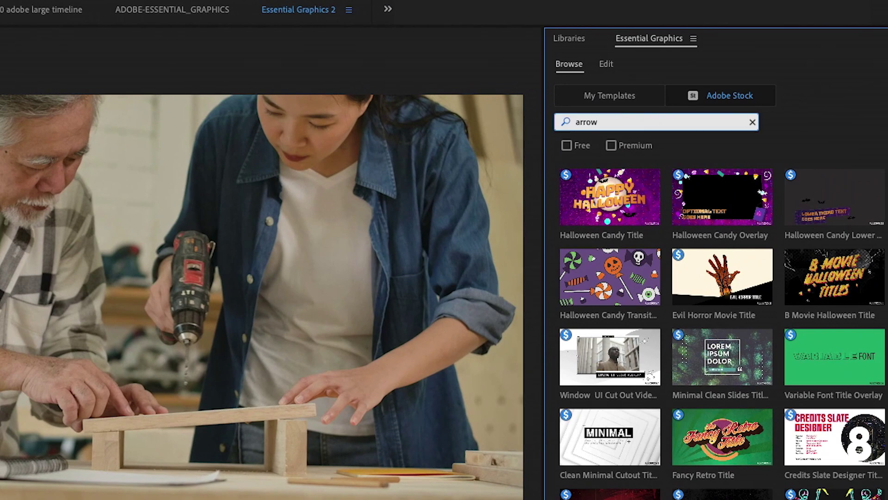
{"action": "key", "text": "Return"}
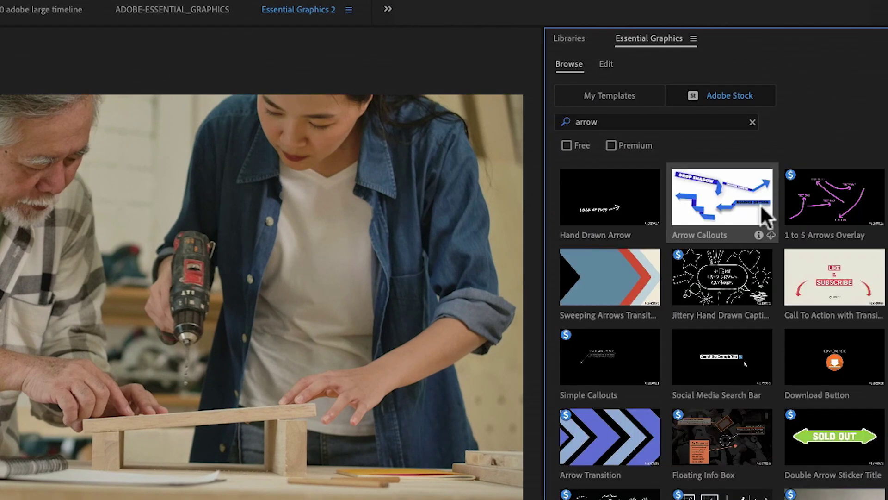
License the Arrow Callouts template and place it on the Video 2 track, starting above the first video clip
{"action": "left_click", "coordinate": [769, 234]}
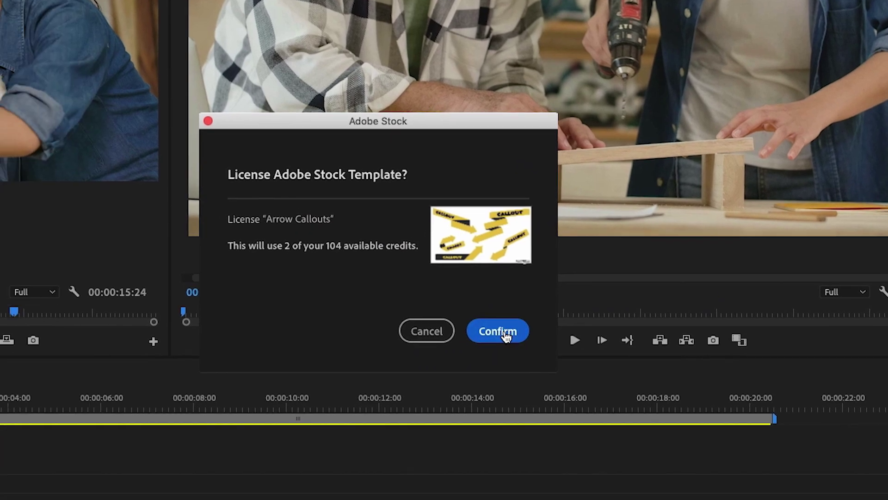
{"action": "left_click", "coordinate": [266, 474]}
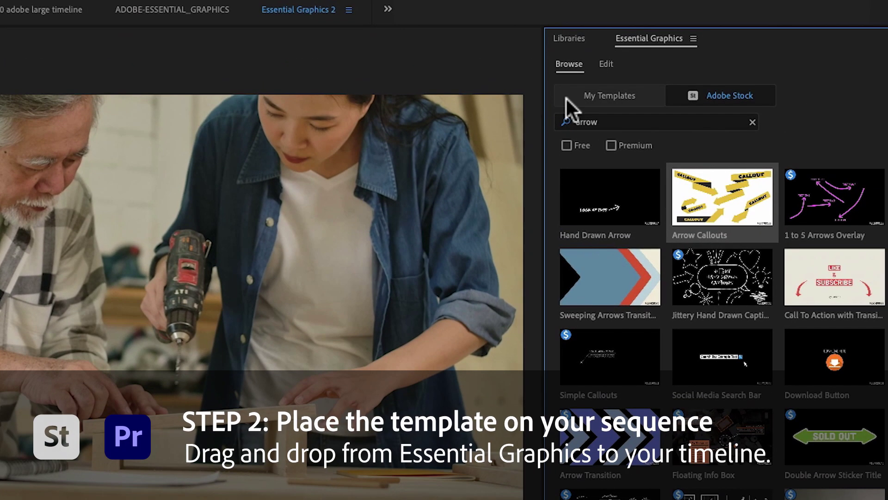
{"action": "left_click", "coordinate": [605, 88]}
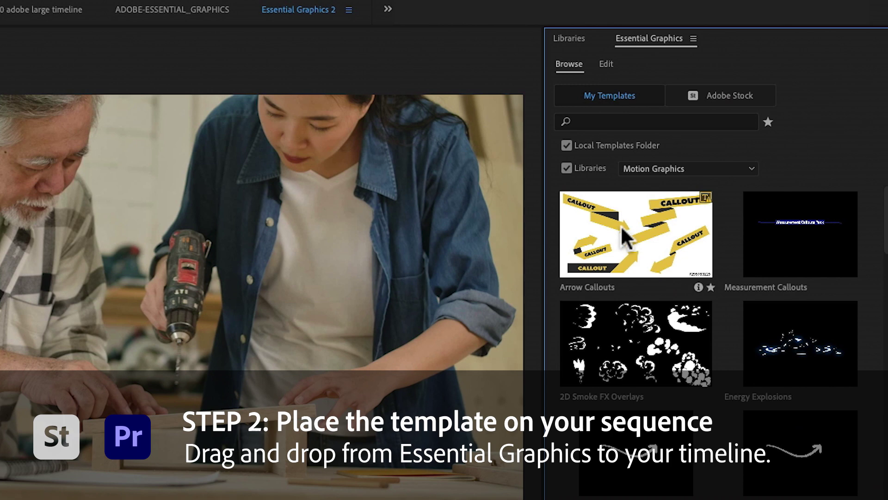
{"action": "left_click_drag", "start_coordinate": [620, 226], "coordinate": [273, 331]}
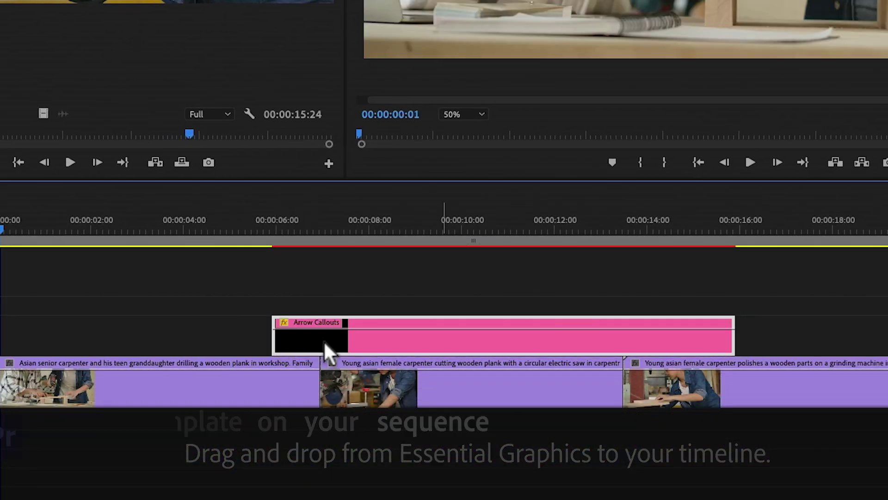
{"action": "left_click_drag", "start_coordinate": [430, 340], "coordinate": [162, 309]}
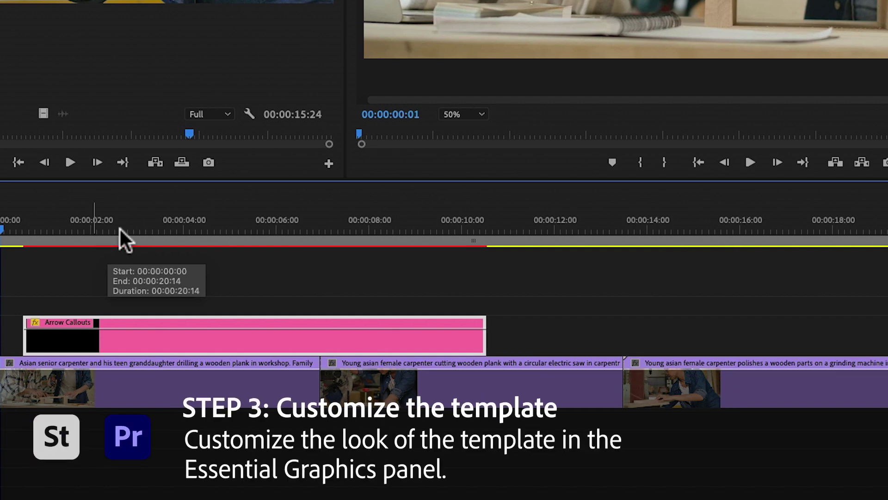
At 00:00:02:19, expand the callout's global, text and style controls and set Arrow Style to 2
{"action": "left_click", "coordinate": [119, 227]}
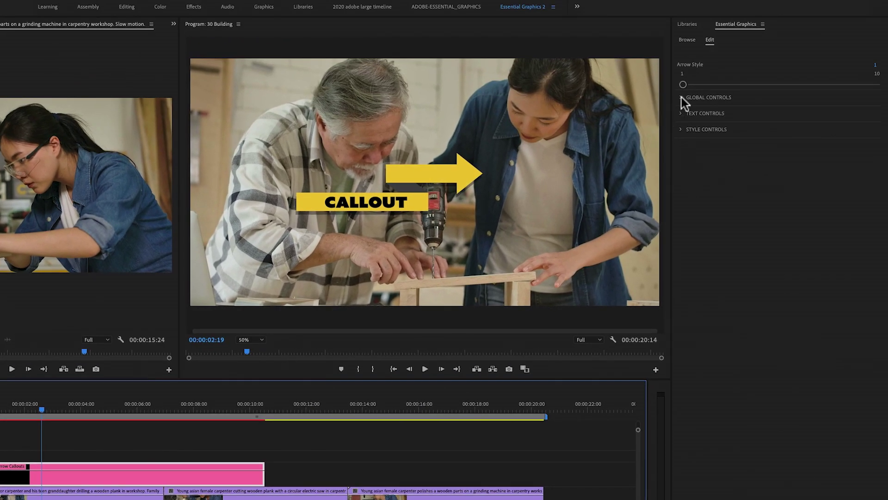
{"action": "left_click", "coordinate": [681, 98]}
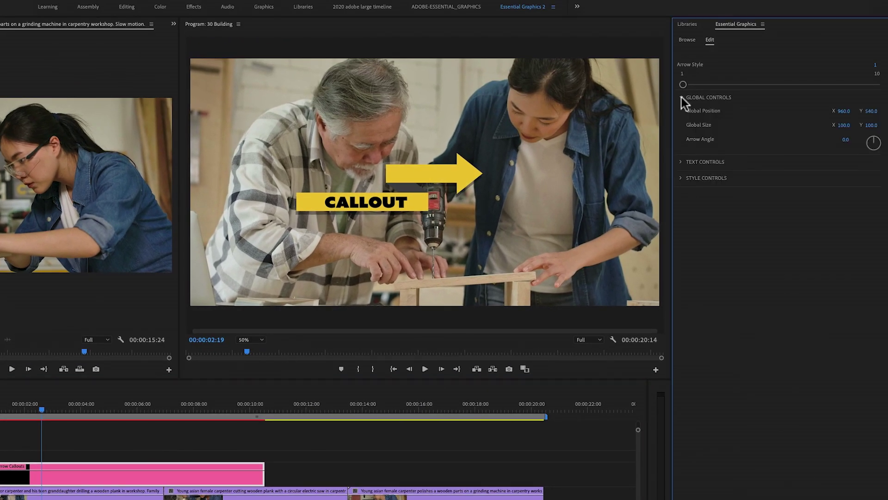
{"action": "left_click", "coordinate": [680, 161]}
{"action": "left_click", "coordinate": [682, 333]}
{"action": "left_click_drag", "start_coordinate": [681, 83], "coordinate": [698, 94]}
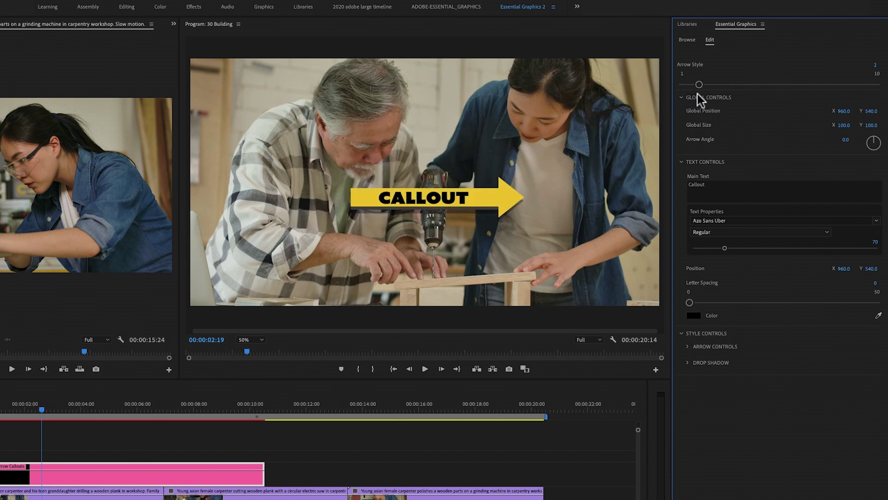
Set the callout's main text to "drill straight down"
{"action": "left_click", "coordinate": [699, 192]}
{"action": "type", "text": "drill straight d"}
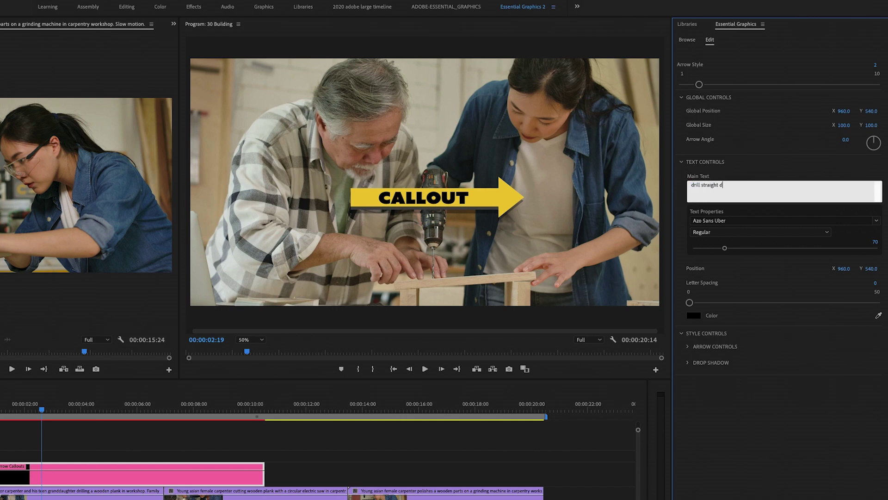
{"action": "type", "text": "own"}
Set the callout's arrow length to 459, arrow angle to 90°, global size to 60 and global position to X 1113, Y 643
{"action": "left_click", "coordinate": [715, 346]}
{"action": "left_click_drag", "start_coordinate": [850, 141], "coordinate": [879, 141]}
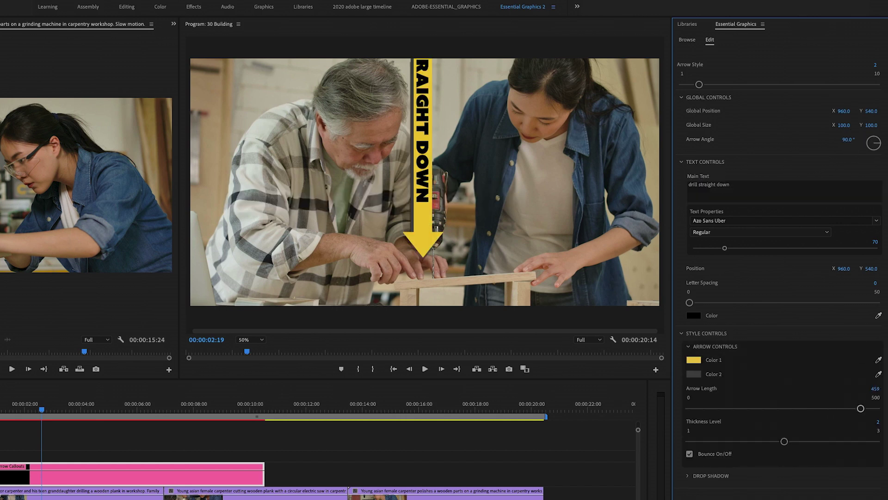
{"action": "type", "text": "60"}
{"action": "key", "text": "Return"}
{"action": "left_click_drag", "start_coordinate": [843, 112], "coordinate": [876, 116]}
Trim the Arrow Callouts clip to run from about 3.5 seconds to the end of the first video clip
{"action": "left_click_drag", "start_coordinate": [59, 479], "coordinate": [132, 482]}
{"action": "left_click_drag", "start_coordinate": [341, 476], "coordinate": [156, 477]}
Copy the Arrow Callouts clip and paste it onto track V3 above the second video clip
{"action": "left_click_drag", "start_coordinate": [47, 410], "coordinate": [168, 427]}
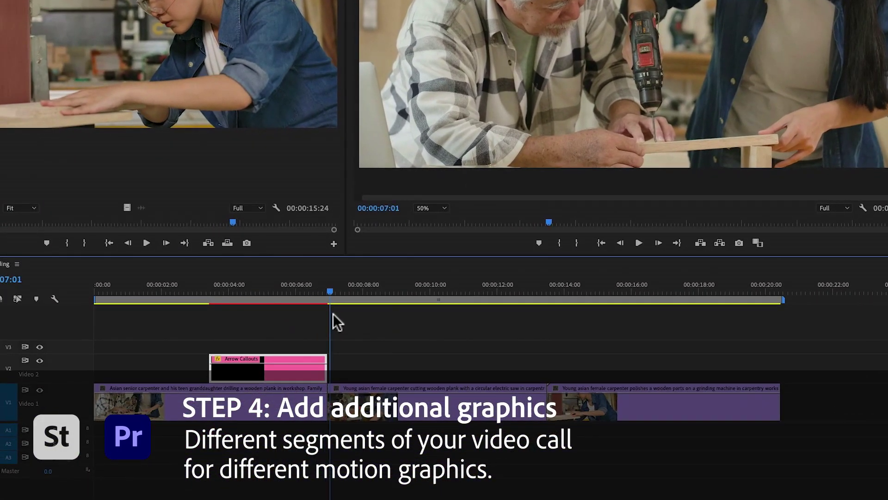
{"action": "left_click_drag", "start_coordinate": [333, 313], "coordinate": [341, 316]}
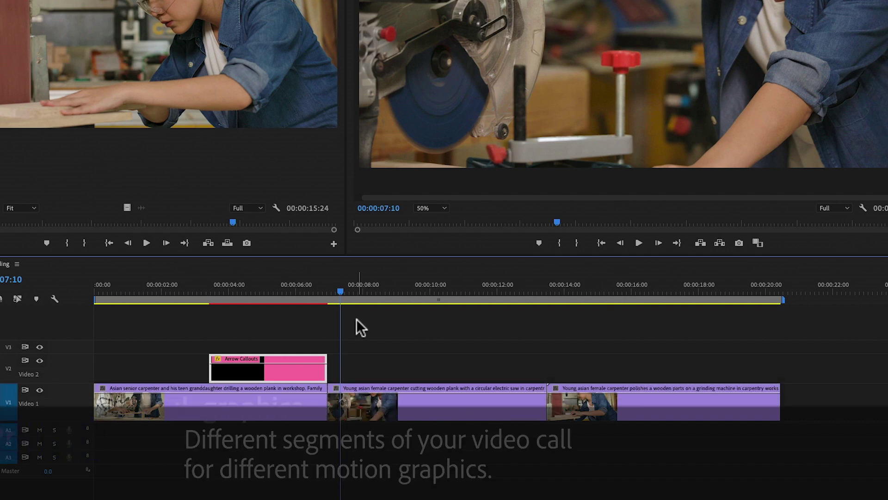
{"action": "right_click", "coordinate": [263, 376]}
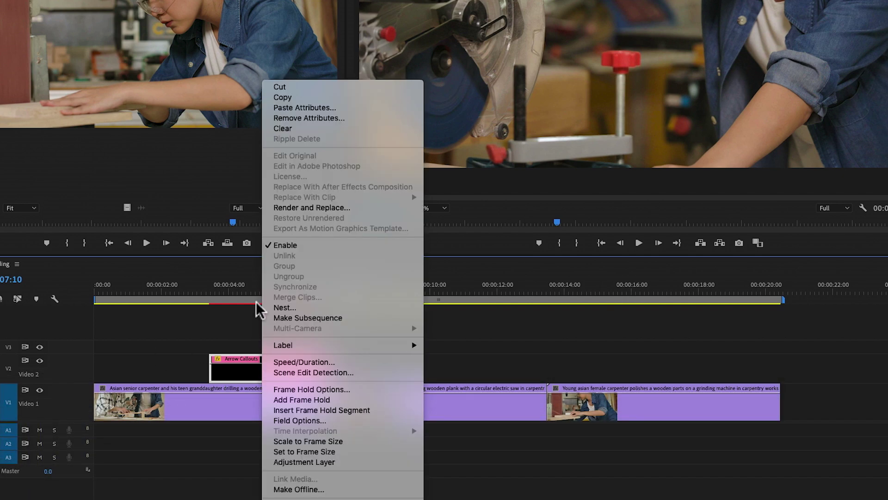
{"action": "left_click", "coordinate": [289, 93]}
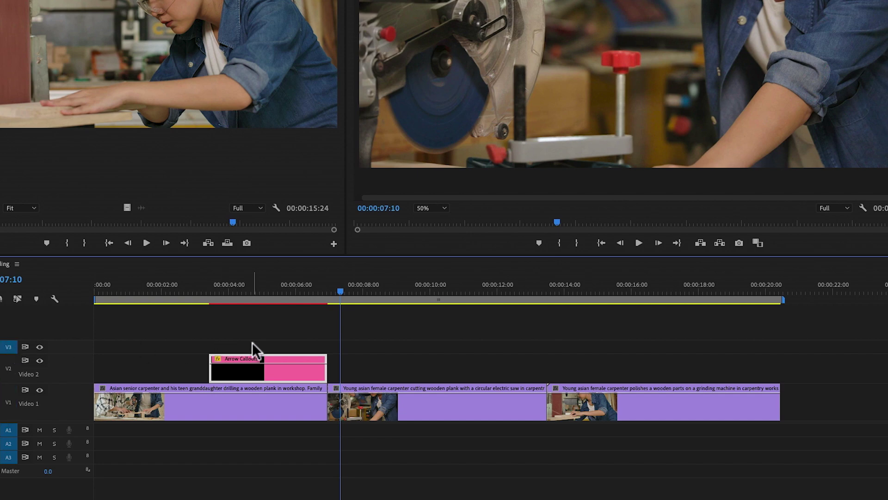
{"action": "key", "text": "ctrl+v"}
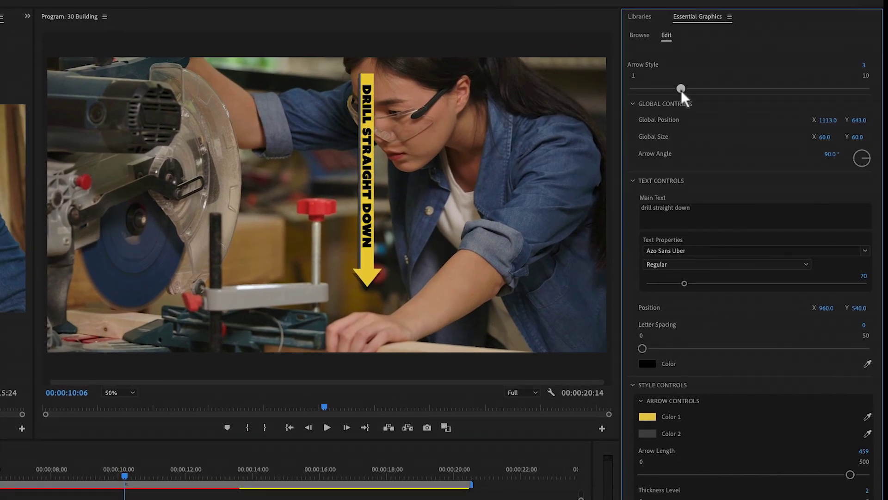
Set the pasted callout to Arrow Style 4, arrow angle 0°, global size 90 and global position X 1061, Y 725
{"action": "left_click_drag", "start_coordinate": [682, 91], "coordinate": [716, 98]}
{"action": "left_click_drag", "start_coordinate": [832, 154], "coordinate": [863, 124]}
Change the second callout's text to "hands away from blade" in white at size 60, with an arrow length of 500
{"action": "left_click_drag", "start_coordinate": [693, 223], "coordinate": [636, 207]}
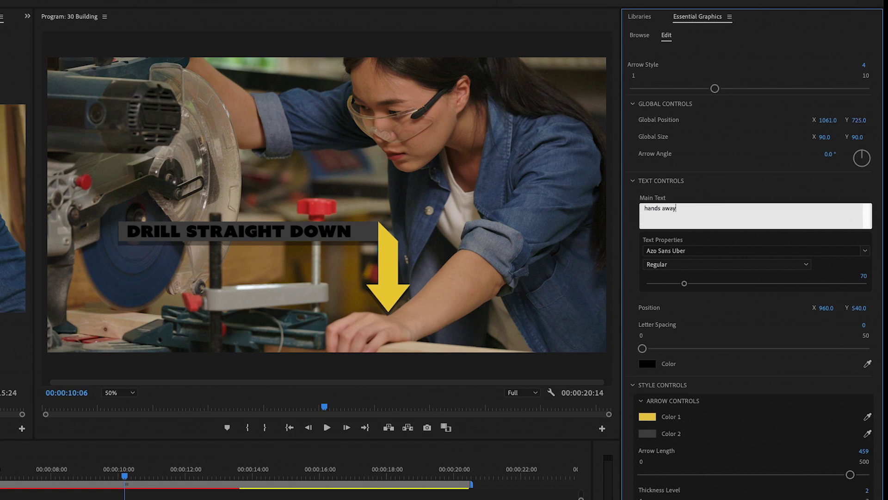
{"action": "left_click_drag", "start_coordinate": [684, 283], "coordinate": [676, 283]}
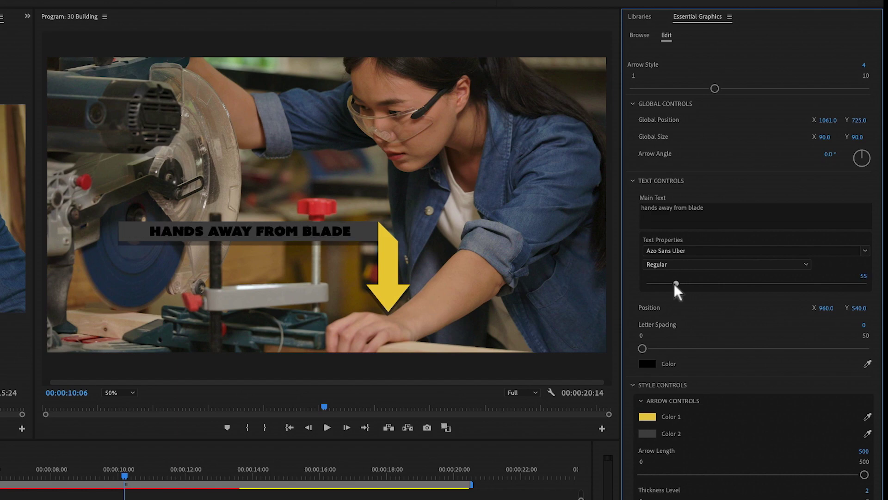
{"action": "left_click", "coordinate": [647, 364]}
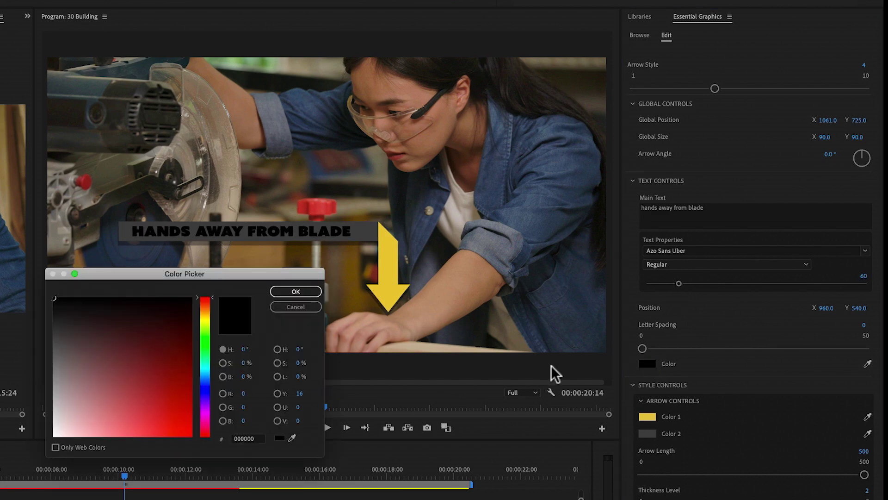
{"action": "left_click", "coordinate": [295, 292]}
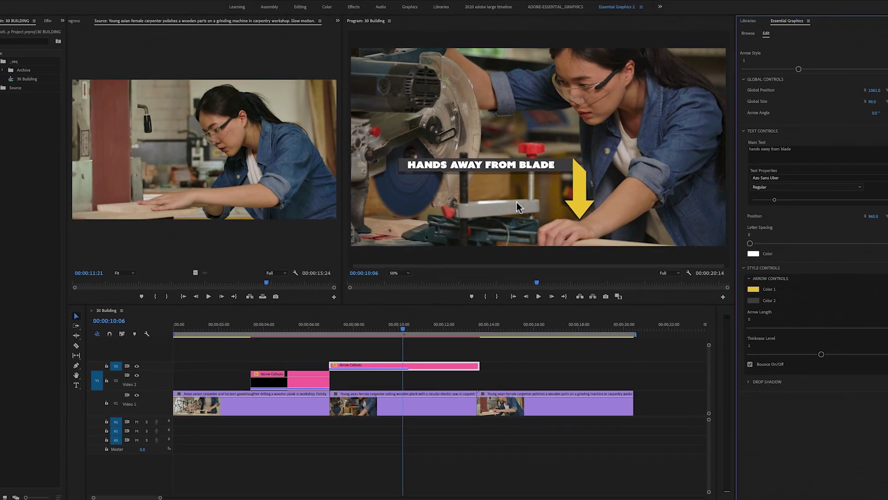
Scrub through the second callout from the start of the second video clip to check it
{"action": "left_click", "coordinate": [327, 328]}
{"action": "left_click_drag", "start_coordinate": [326, 328], "coordinate": [486, 328]}
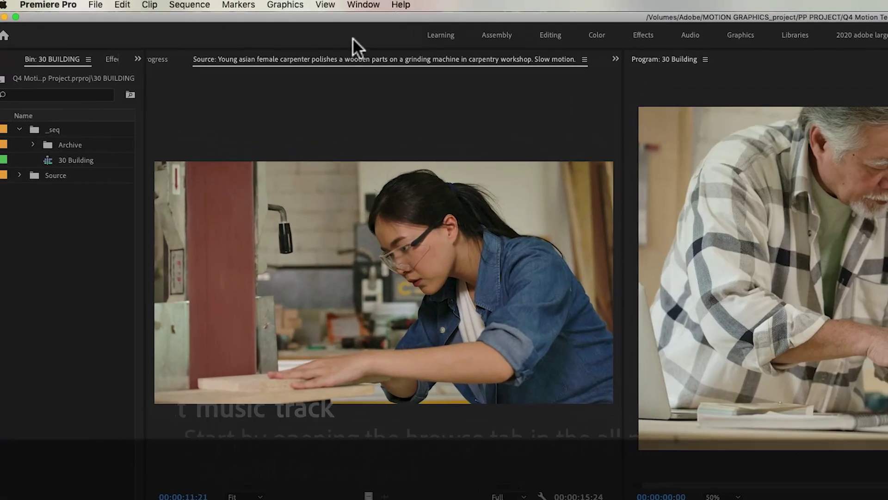
Show the Essential Sound browser and search Adobe Stock audio for "workshop"
{"action": "left_click", "coordinate": [393, 5]}
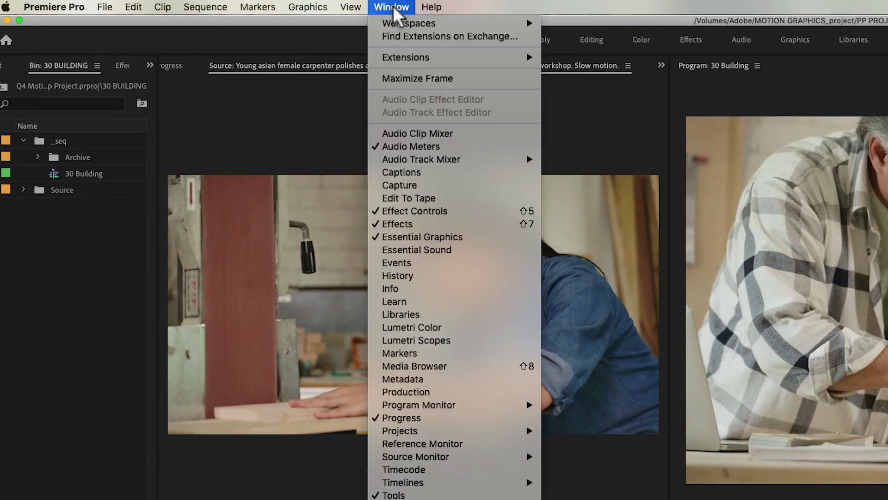
{"action": "left_click", "coordinate": [421, 249]}
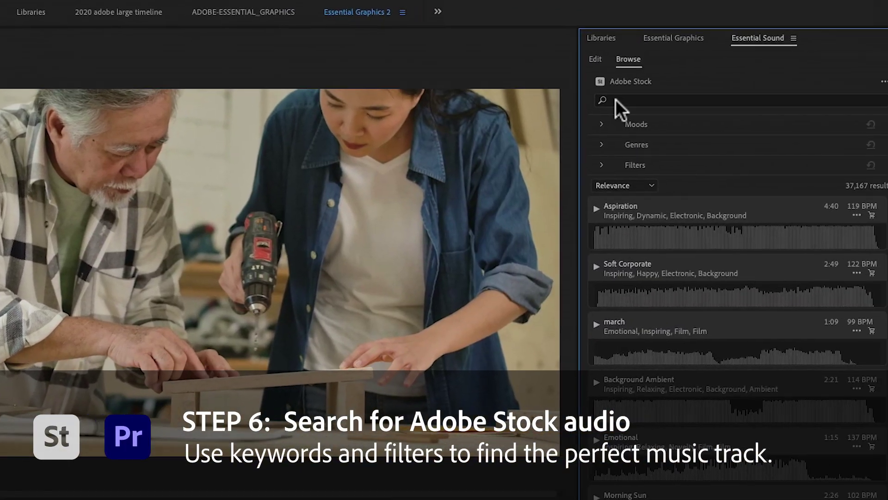
{"action": "left_click", "coordinate": [602, 98]}
{"action": "type", "text": "workshop"}
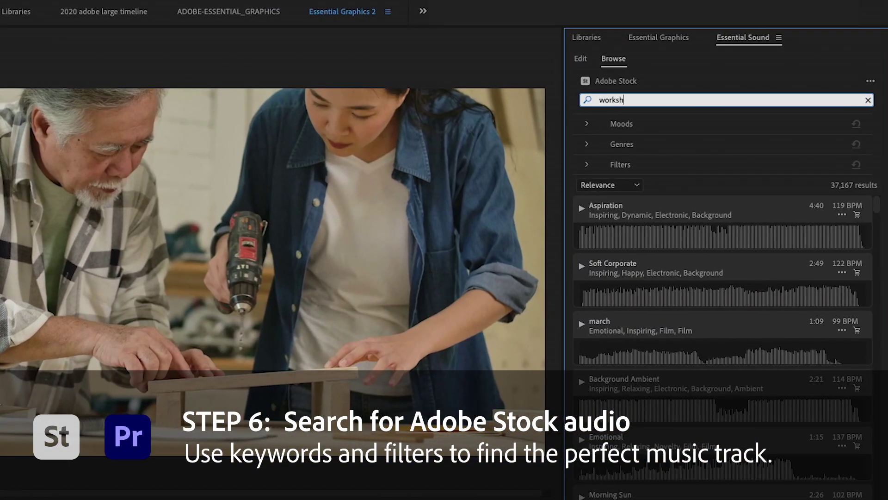
{"action": "key", "text": "Return"}
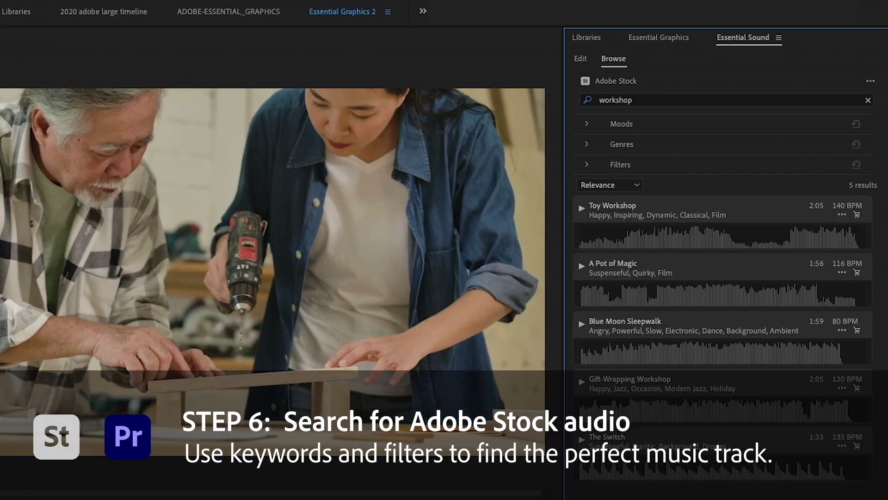
Audition the Toy Workshop track, place it on audio track A1 from the sequence start and play the video
{"action": "left_click", "coordinate": [582, 210]}
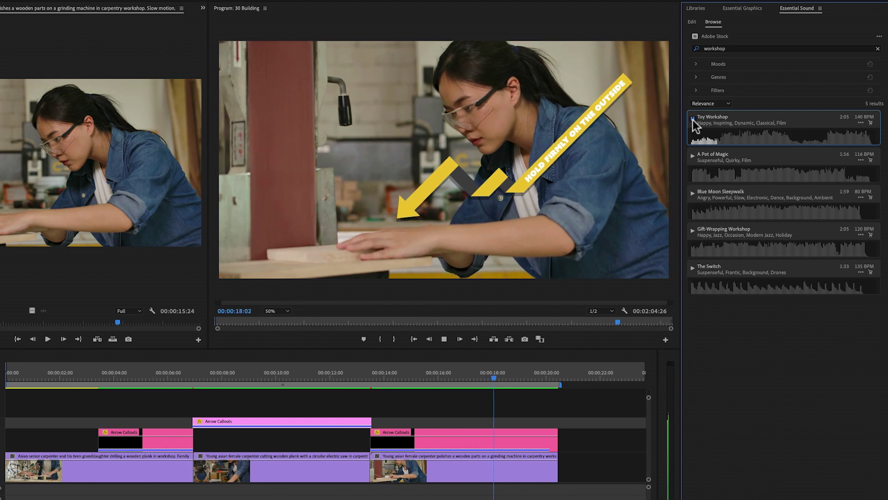
{"action": "left_click_drag", "start_coordinate": [693, 121], "coordinate": [0, 499]}
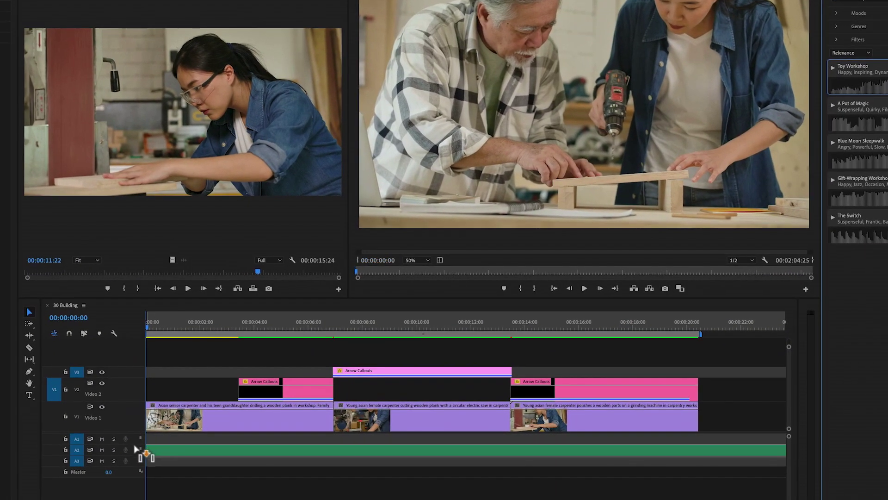
{"action": "left_click_drag", "start_coordinate": [135, 449], "coordinate": [139, 452]}
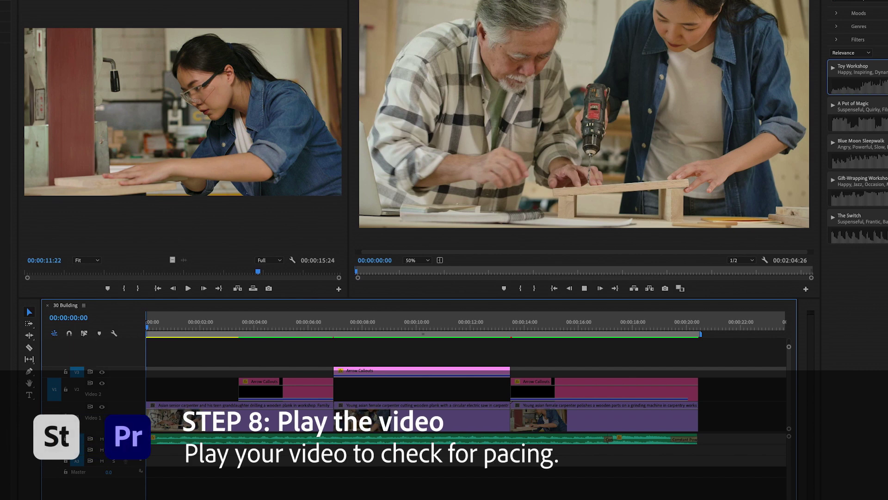
{"action": "key", "text": "space"}
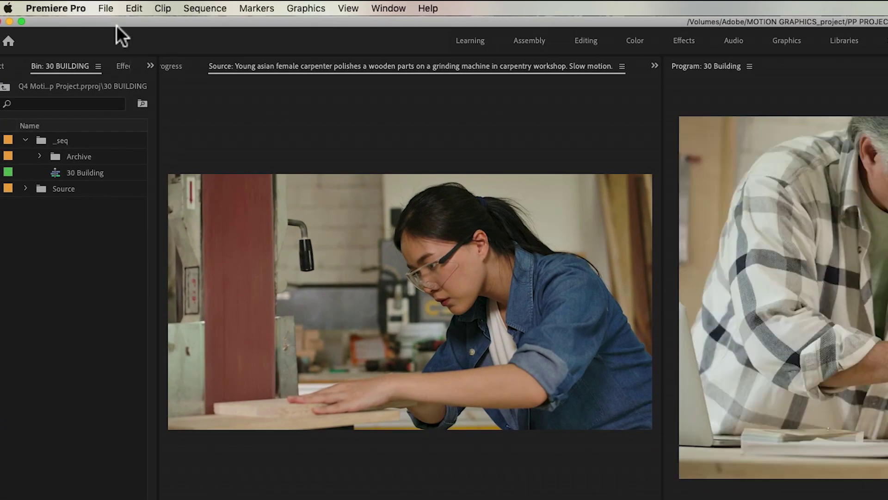
Export the sequence as H.264 with the Vimeo 1080p Full HD preset and source scaling set to Scale To Fill
{"action": "left_click", "coordinate": [111, 7]}
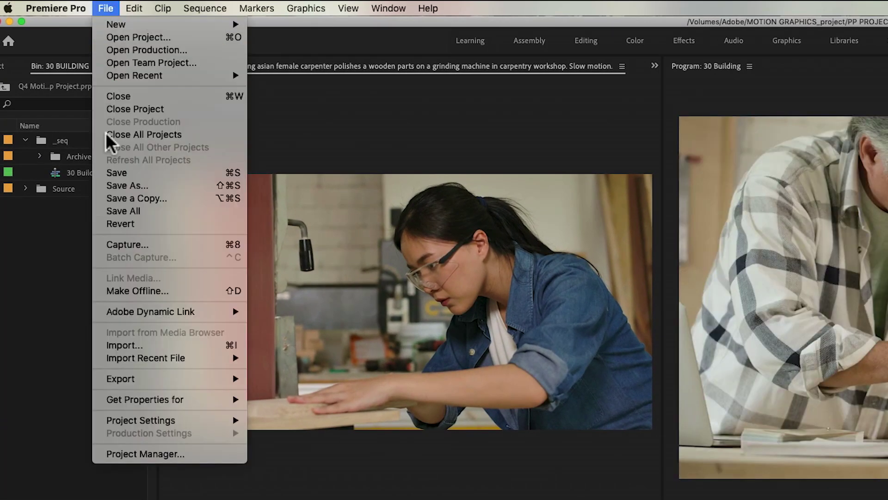
{"action": "mouse_move", "coordinate": [133, 379]}
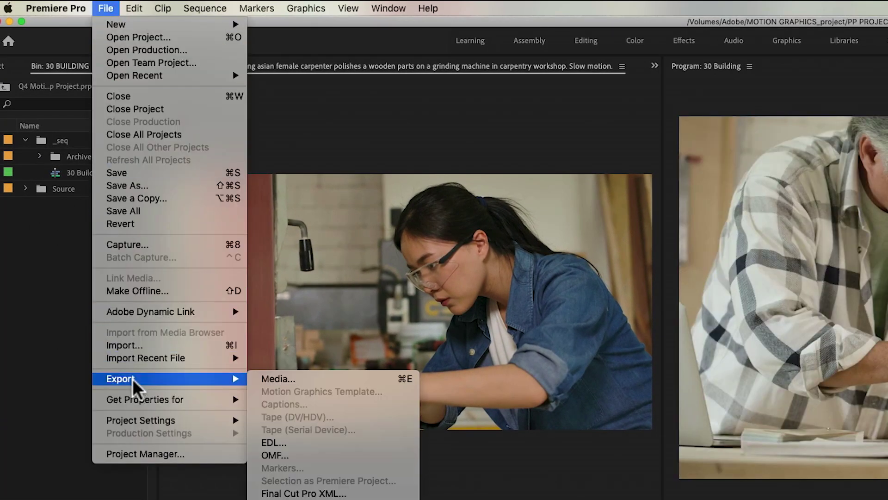
{"action": "left_click", "coordinate": [281, 379]}
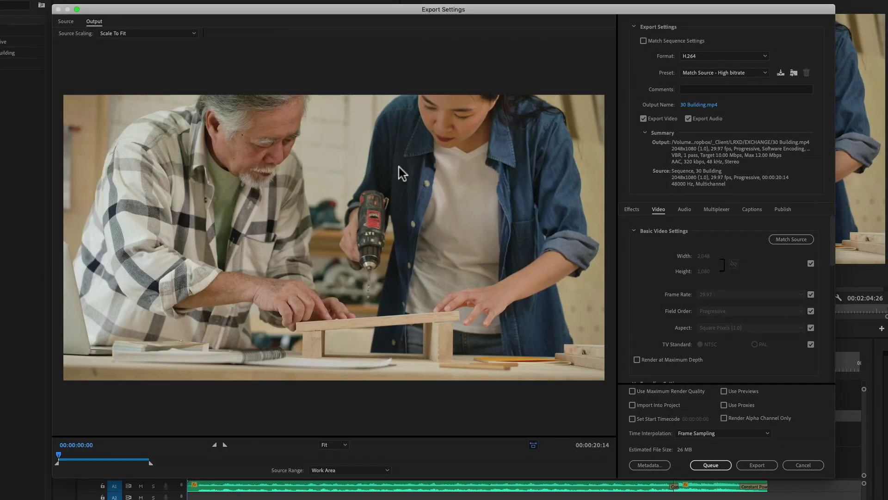
{"action": "left_click", "coordinate": [698, 74]}
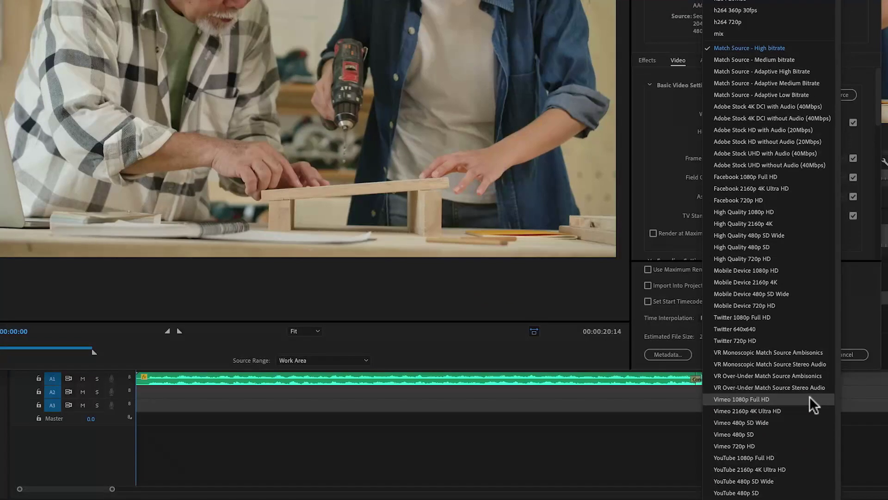
{"action": "left_click", "coordinate": [809, 399]}
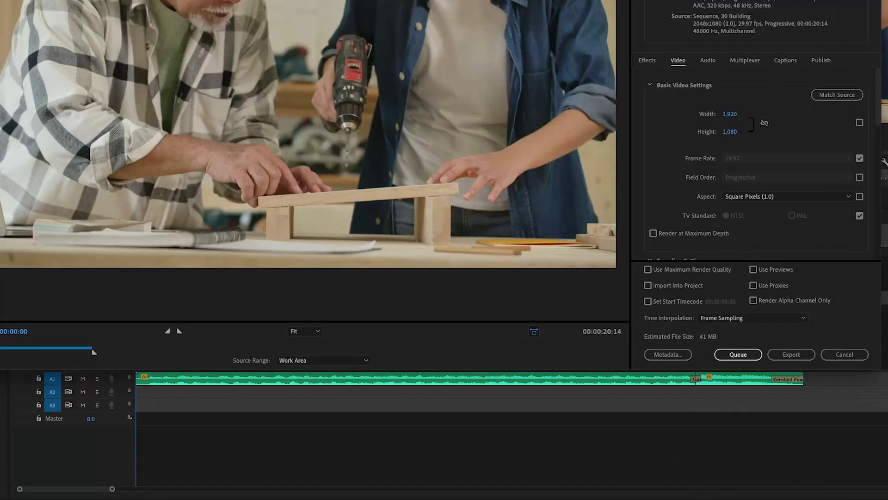
{"action": "left_click", "coordinate": [806, 354]}
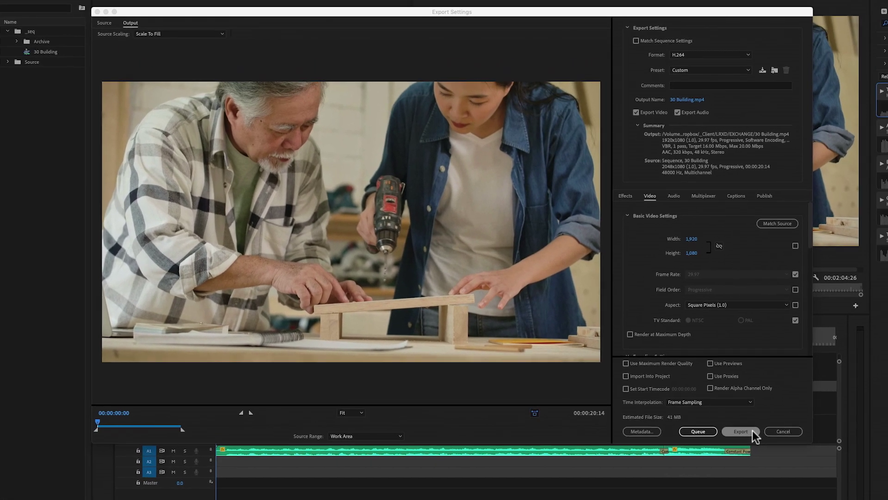